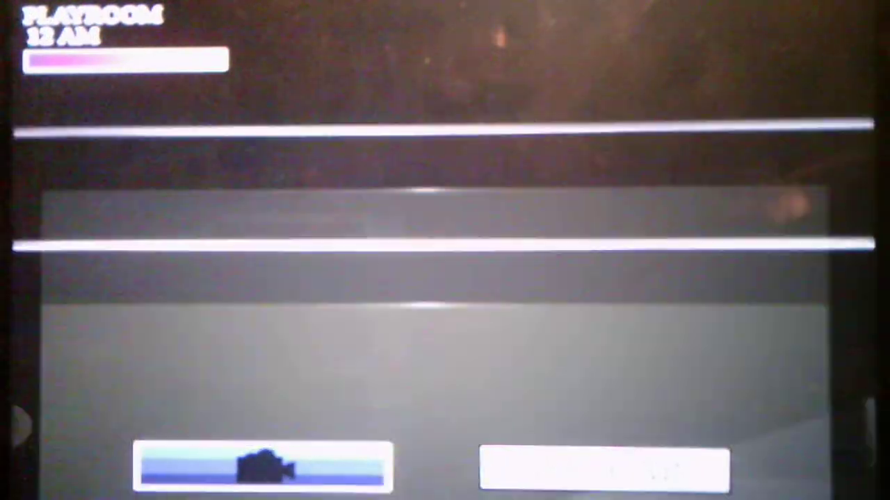
Check the Study and Storage cameras and the storage charge bar, ending on the Study feed
{"action": "key", "text": "space"}
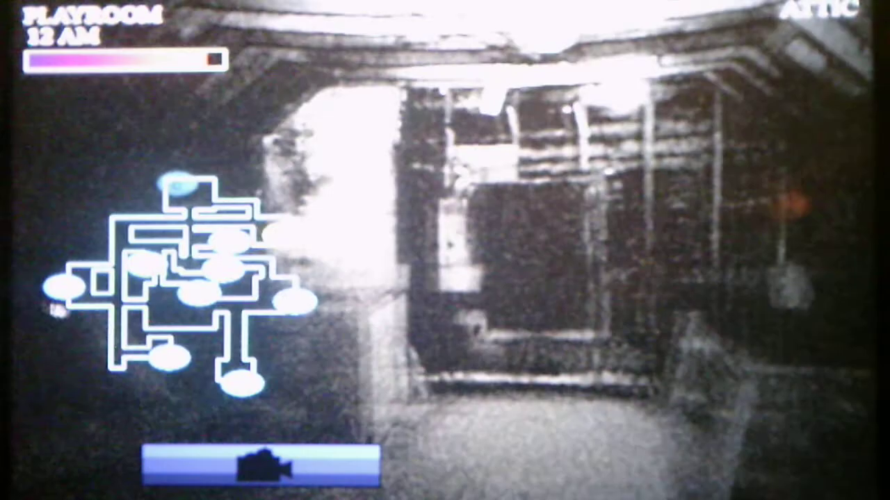
{"action": "left_click", "coordinate": [264, 466]}
{"action": "left_click", "coordinate": [299, 299]}
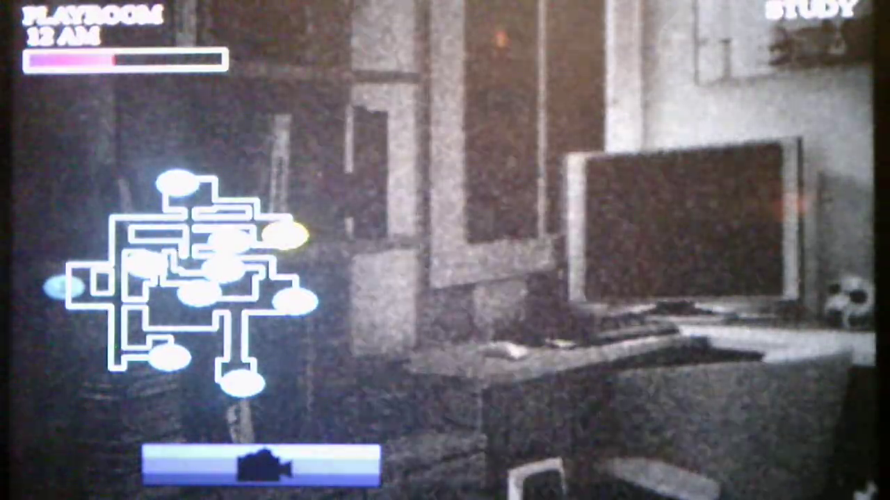
{"action": "left_click", "coordinate": [139, 264]}
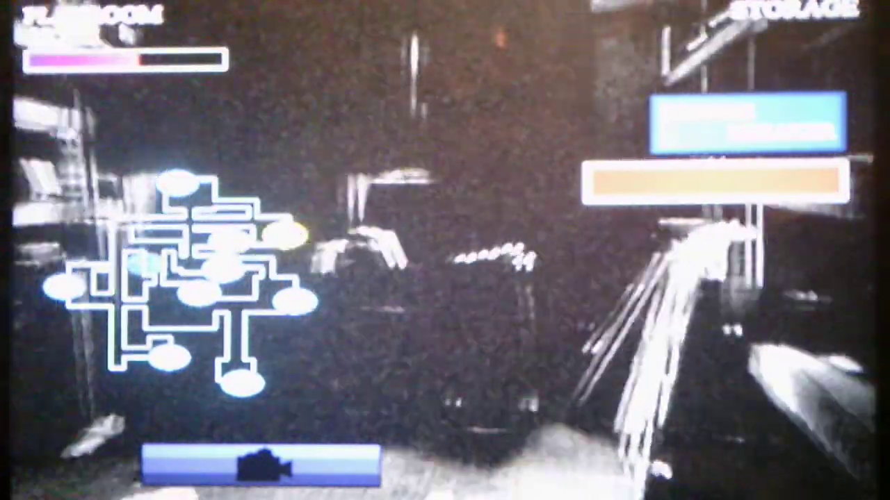
{"action": "left_click", "coordinate": [291, 236]}
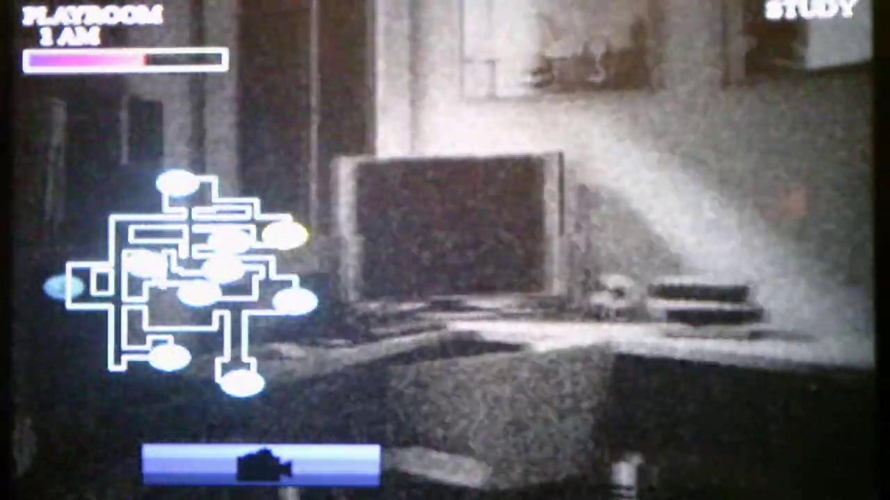
Check the Storage charge bar, put the monitor away, and use the Playroom toy car
{"action": "left_click", "coordinate": [64, 286]}
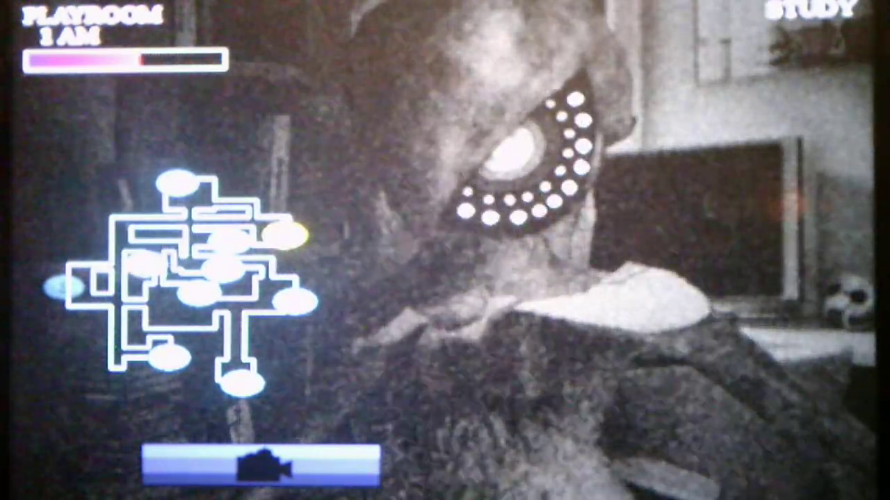
{"action": "left_click", "coordinate": [61, 285]}
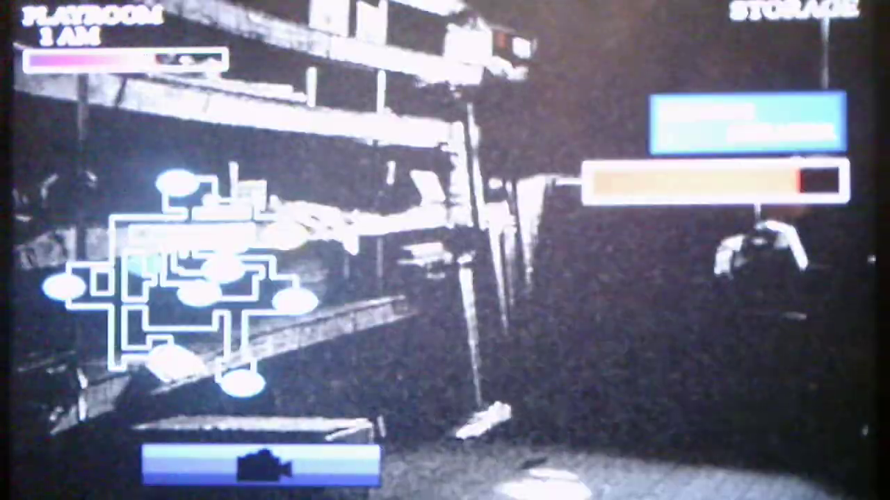
{"action": "key", "text": "space"}
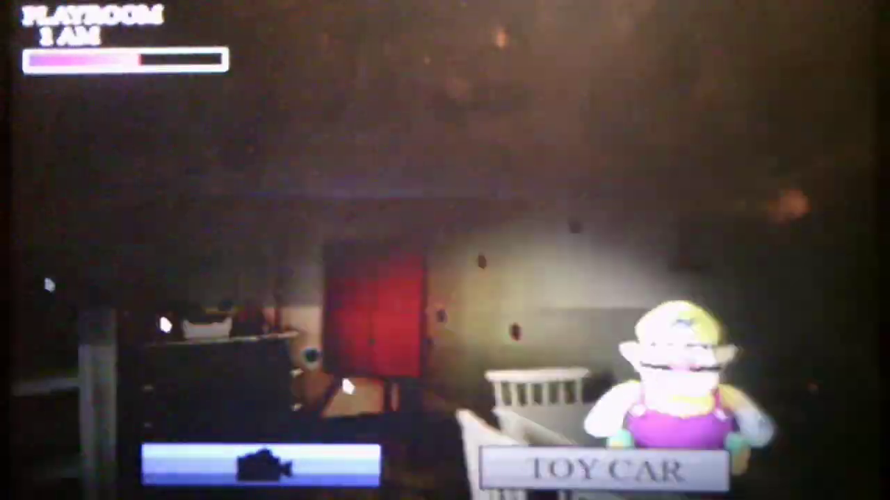
{"action": "key", "text": "space"}
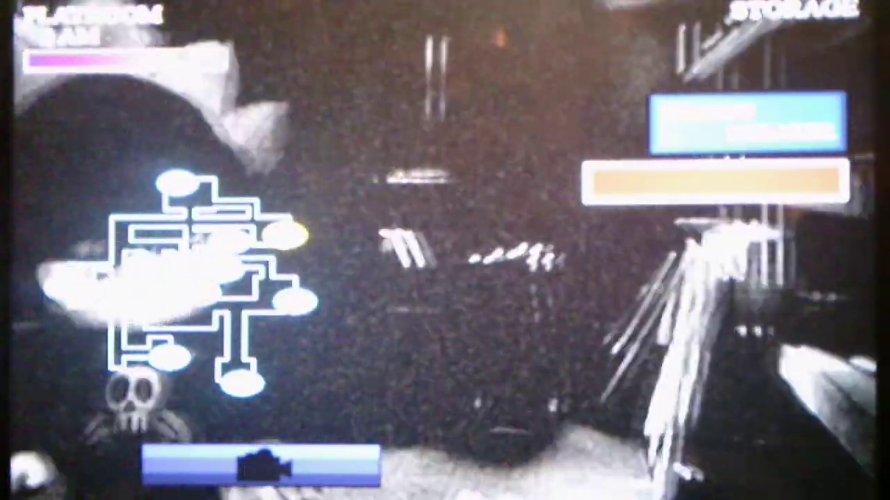
Alternate between the Storage and Study cameras, finishing on the empty Study feed
{"action": "left_click", "coordinate": [55, 285]}
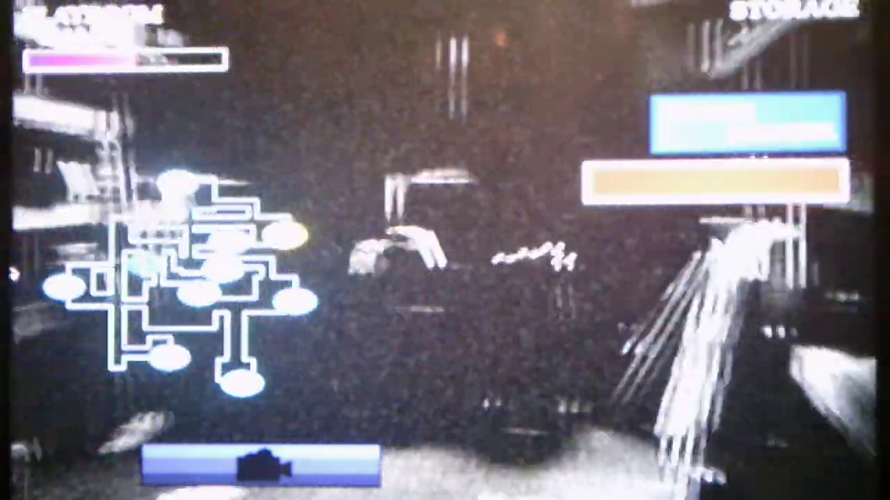
{"action": "left_click", "coordinate": [62, 285]}
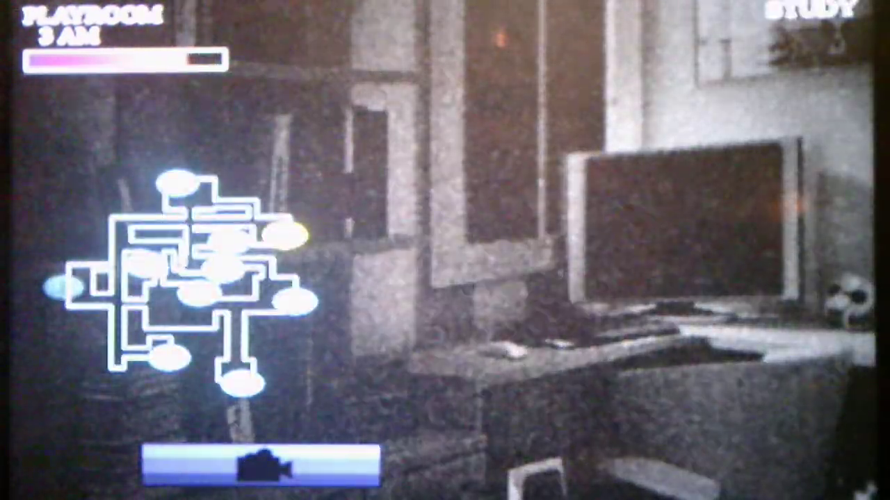
Check the Storage camera twice, then leave the cameras for the Playroom view
{"action": "left_click", "coordinate": [292, 238]}
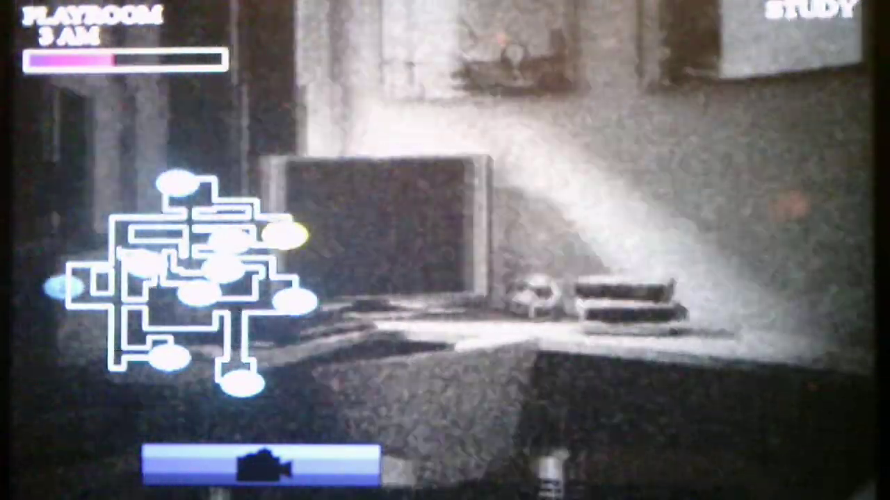
{"action": "left_click", "coordinate": [292, 303]}
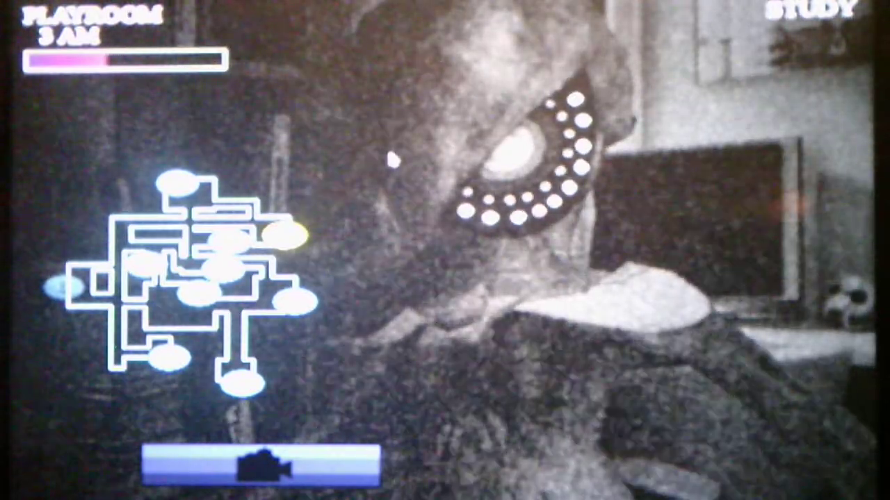
{"action": "left_click", "coordinate": [295, 302]}
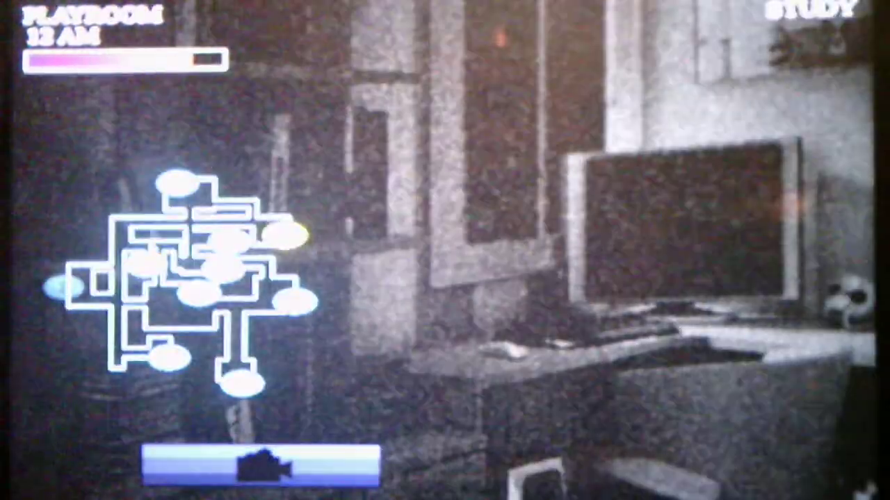
Alternate the Storage and Study feeds to keep the breaker charged until 1 AM
{"action": "left_click", "coordinate": [61, 285]}
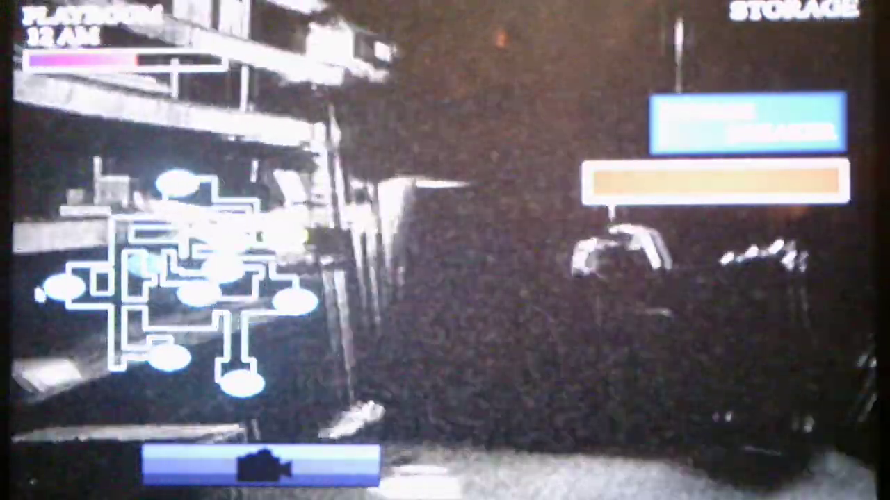
{"action": "left_click", "coordinate": [297, 239]}
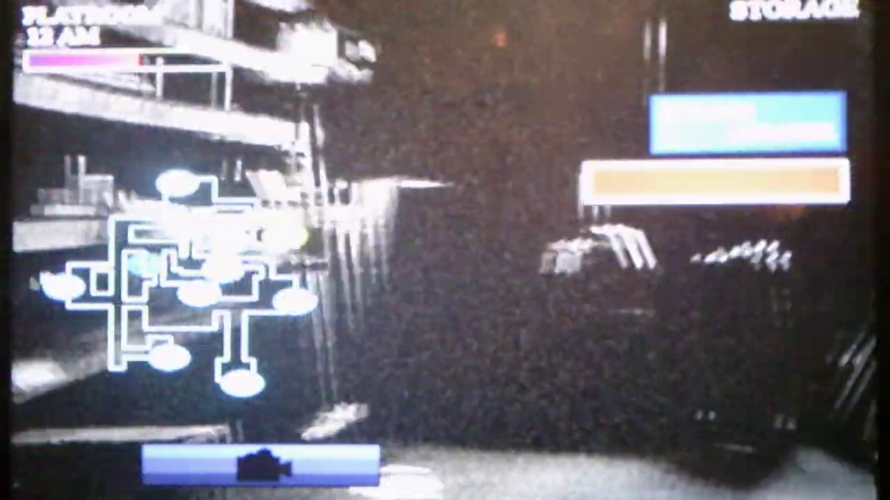
{"action": "left_click", "coordinate": [285, 236]}
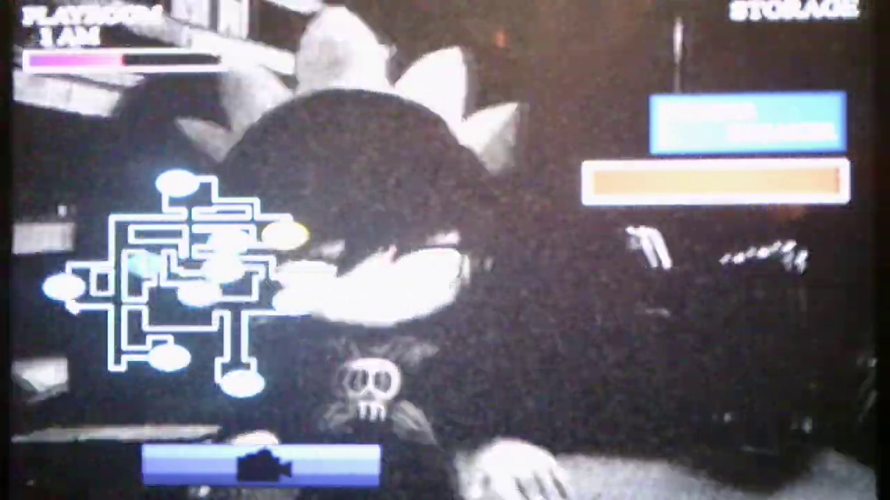
{"action": "left_click", "coordinate": [66, 285]}
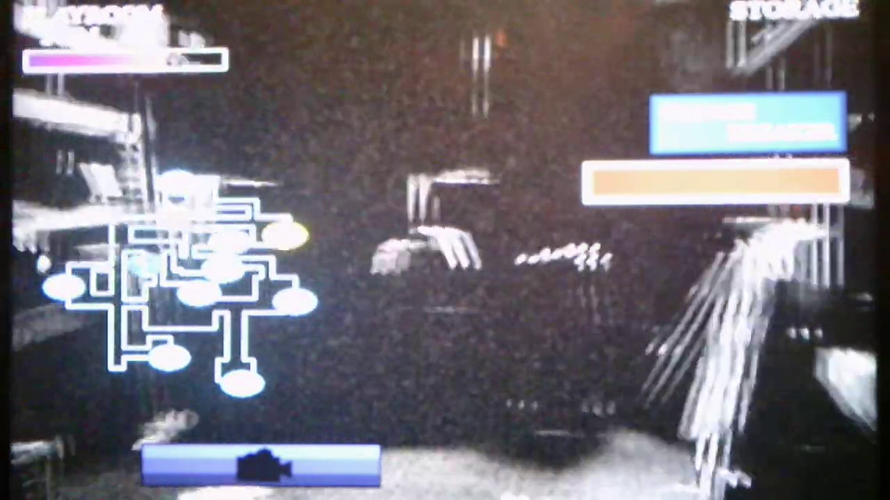
Cycle through the Study and Storage cameras, ending on the empty Study feed at 2 AM
{"action": "left_click", "coordinate": [139, 264]}
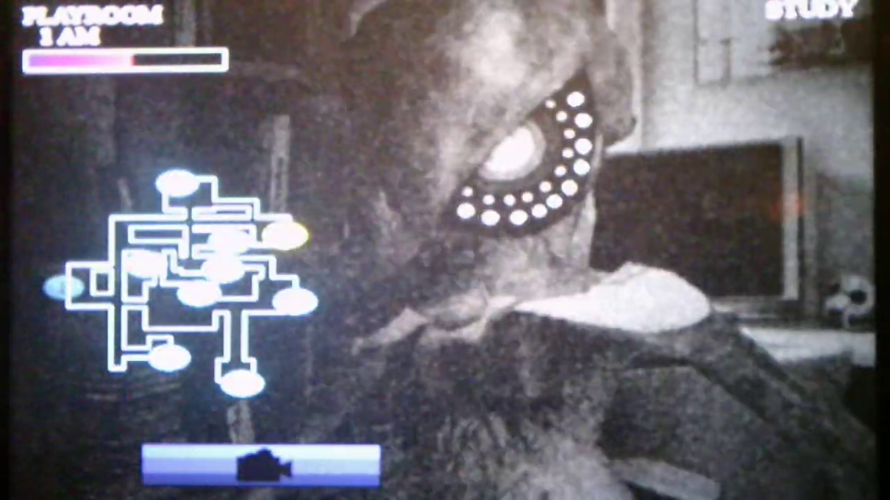
{"action": "left_click", "coordinate": [139, 264]}
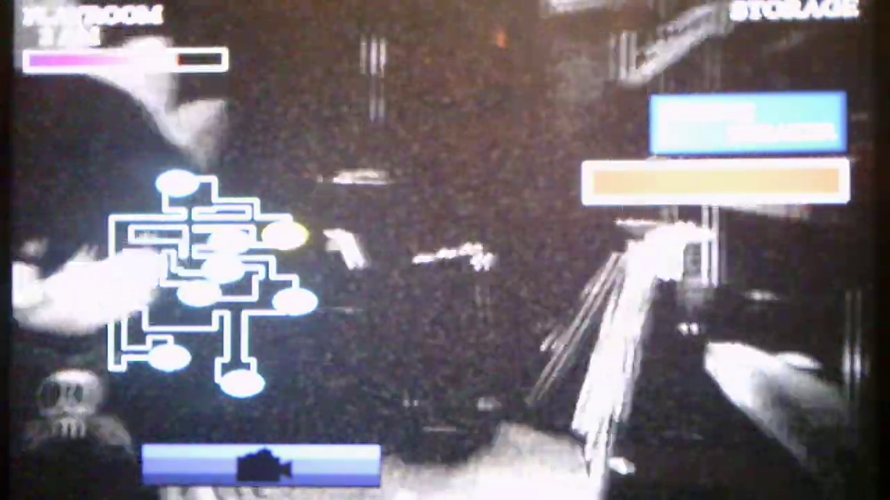
{"action": "left_click", "coordinate": [66, 285]}
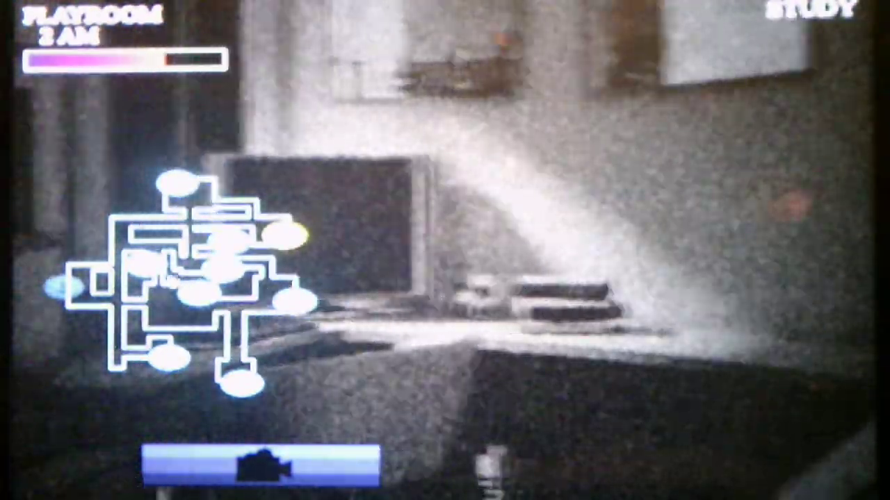
Recharge the breaker from the Storage camera and keep watch on the Study at 4 AM
{"action": "left_click", "coordinate": [62, 285]}
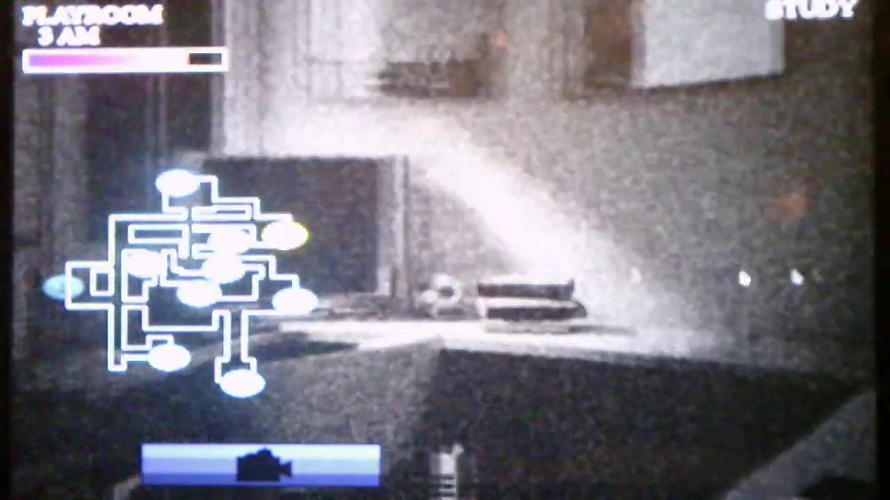
{"action": "left_click", "coordinate": [292, 236]}
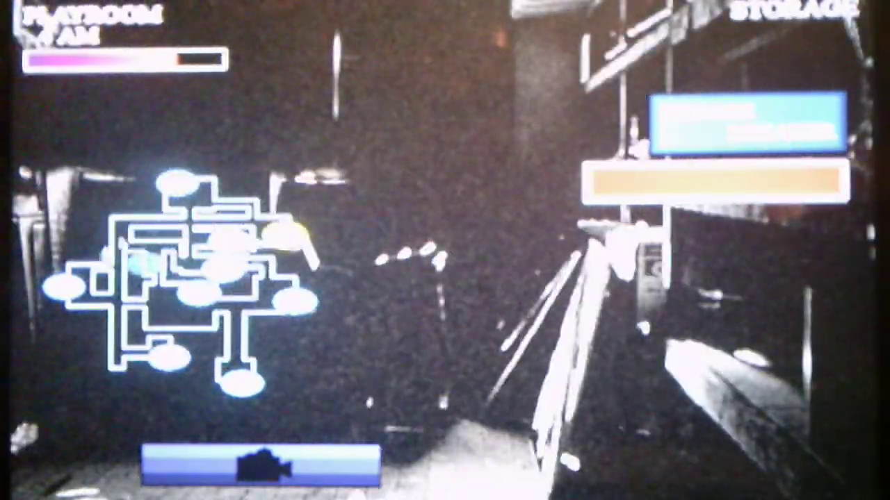
Switch between the Study and Storage camera feeds around 5 AM
{"action": "left_click", "coordinate": [288, 236]}
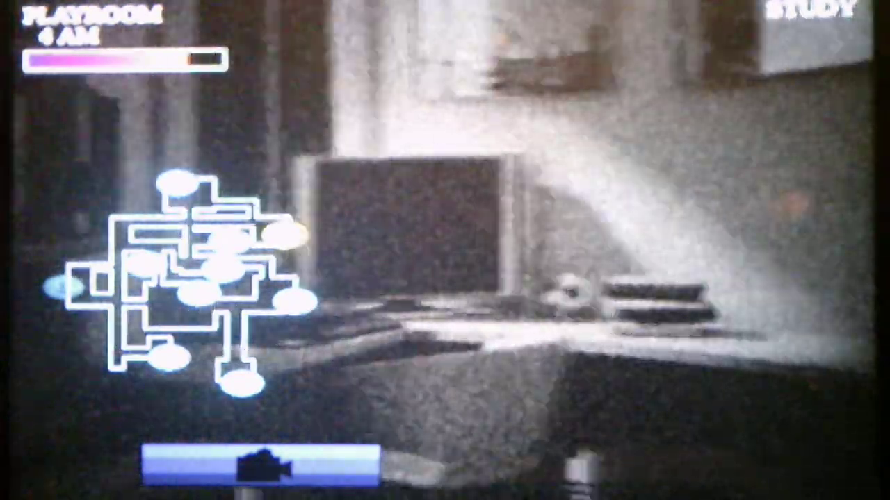
{"action": "left_click", "coordinate": [143, 268]}
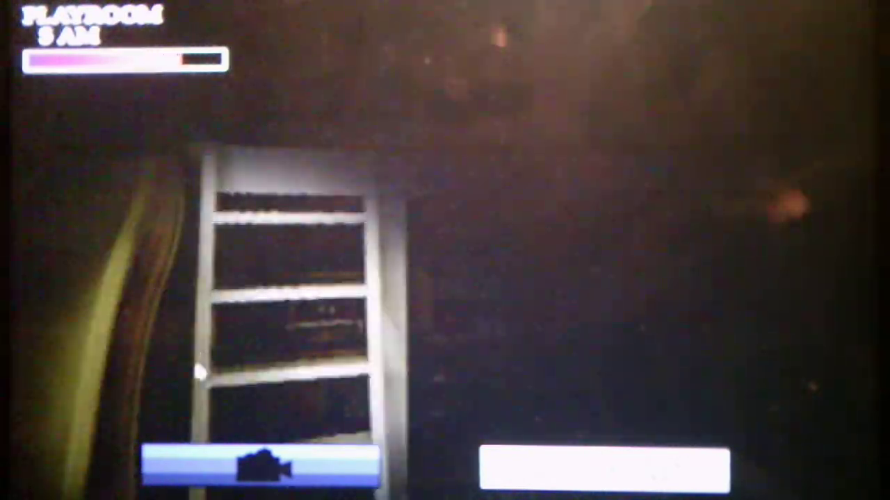
Bring the camera monitor back up and confirm the Study desk is empty at 5 AM
{"action": "left_click", "coordinate": [605, 471]}
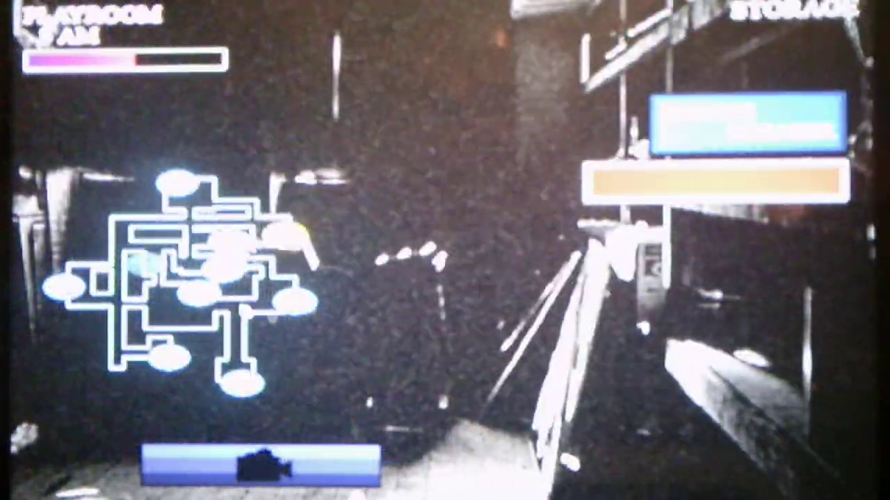
{"action": "left_click", "coordinate": [66, 286]}
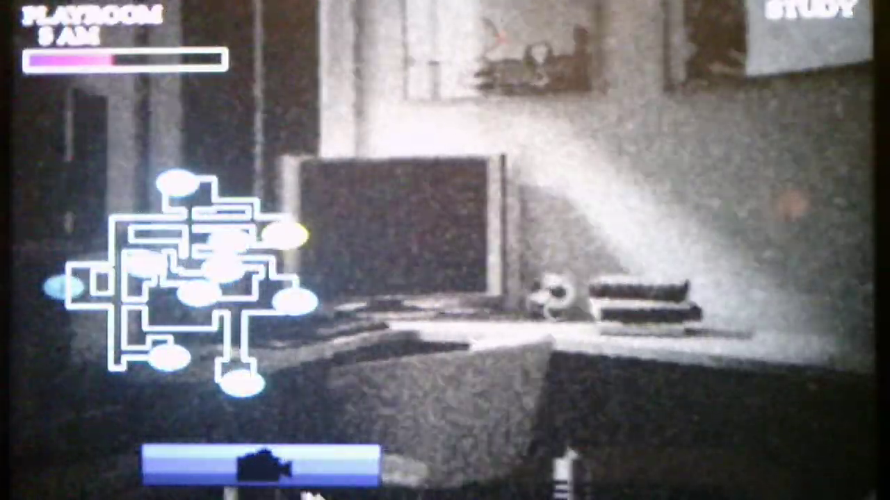